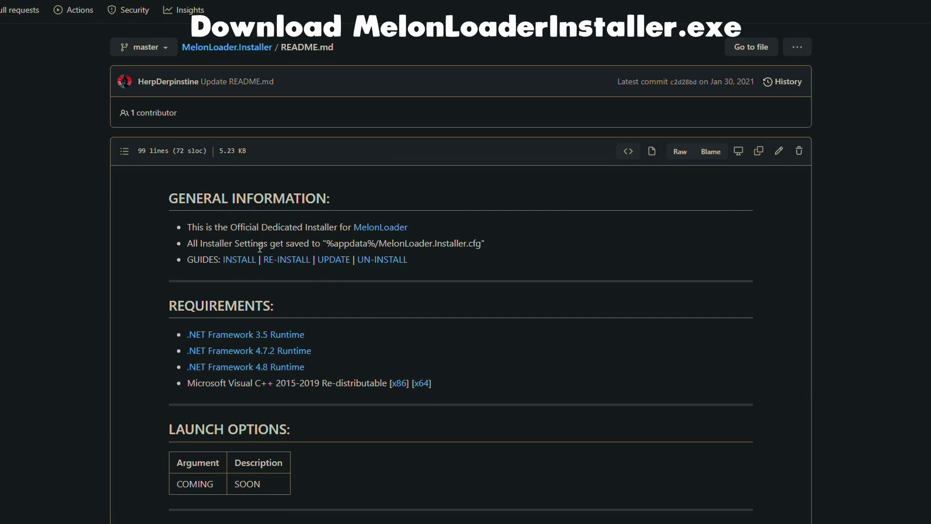
{"action": "scroll", "coordinate": [283, 355], "scroll_direction": "down", "scroll_amount": 3}
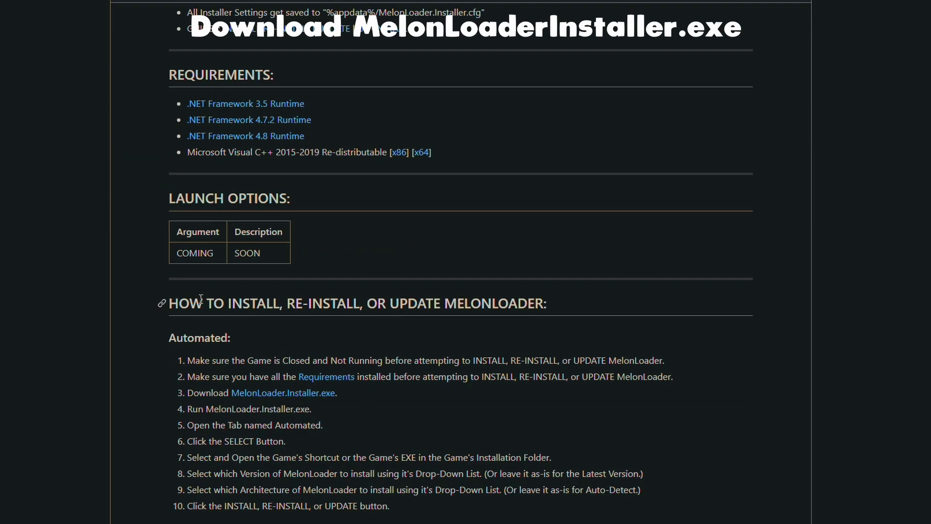
Download MelonLoader.Installer.exe from the README's install guide link
{"action": "left_click_drag", "start_coordinate": [178, 395], "coordinate": [301, 393]}
{"action": "left_click", "coordinate": [331, 393]}
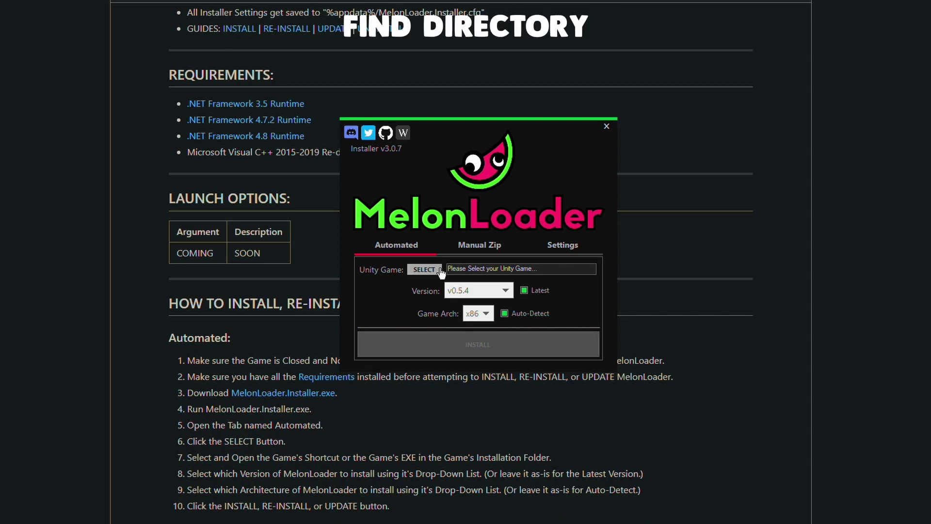
Start selecting a Unity game and copy the BONEWORKS folder's full path from Explorer
{"action": "left_click", "coordinate": [434, 270]}
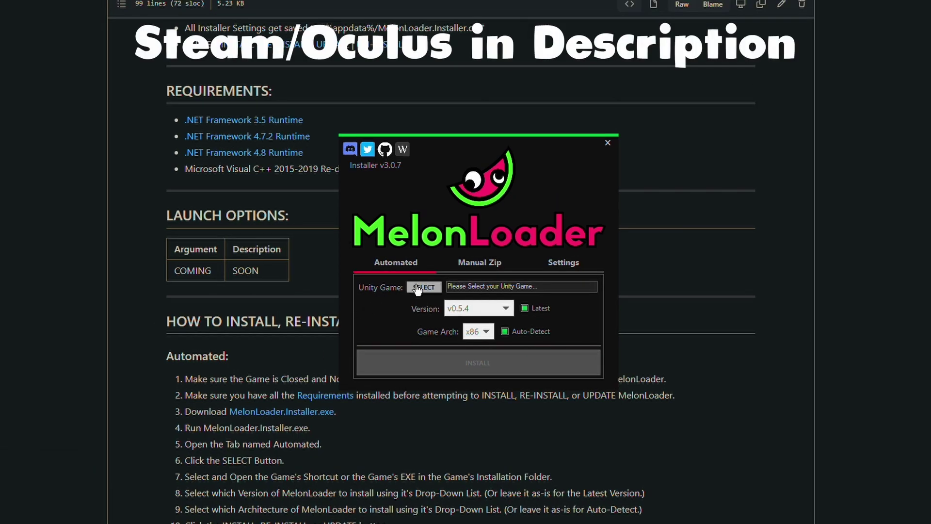
{"action": "left_click", "coordinate": [420, 288]}
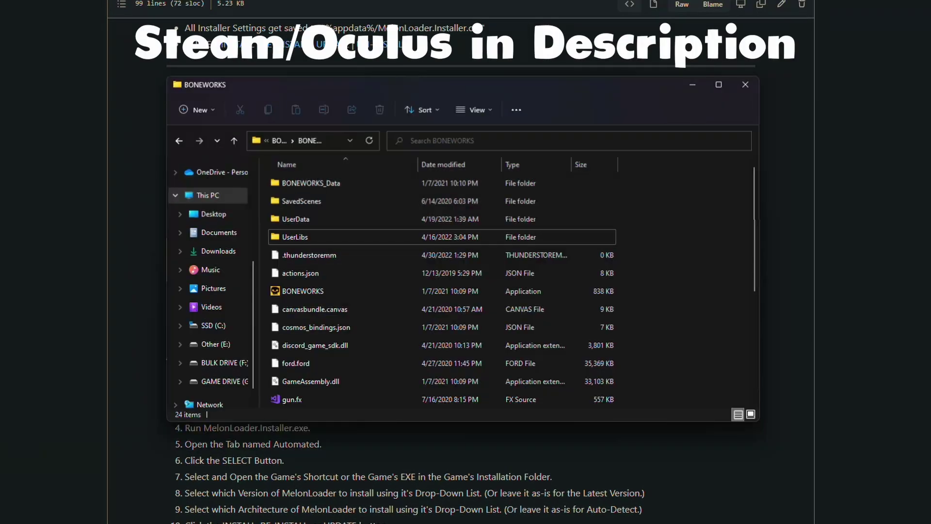
{"action": "left_click", "coordinate": [333, 142]}
{"action": "key", "text": "Home"}
{"action": "left_click", "coordinate": [317, 144]}
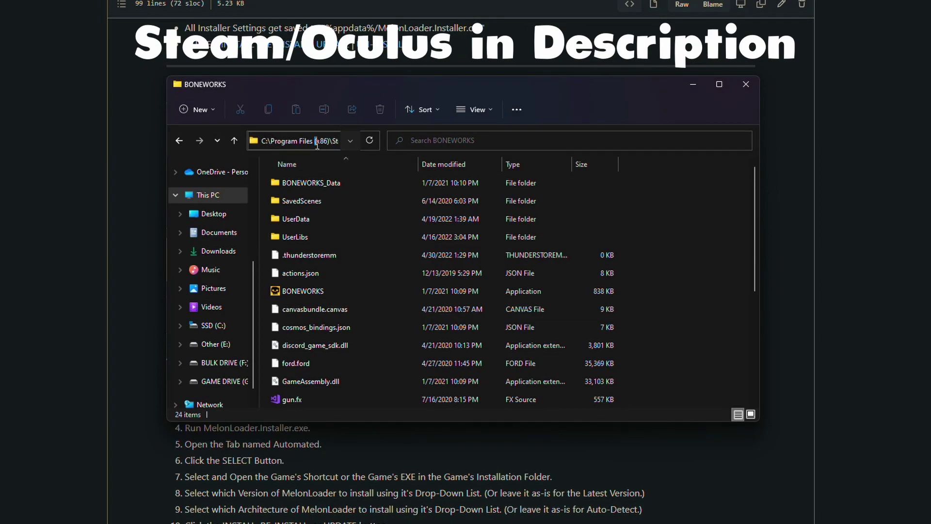
{"action": "mouse_move", "coordinate": [336, 144]}
{"action": "left_mouse_down"}
{"action": "mouse_move", "coordinate": [327, 149]}
{"action": "mouse_move", "coordinate": [343, 148]}
{"action": "left_mouse_up"}
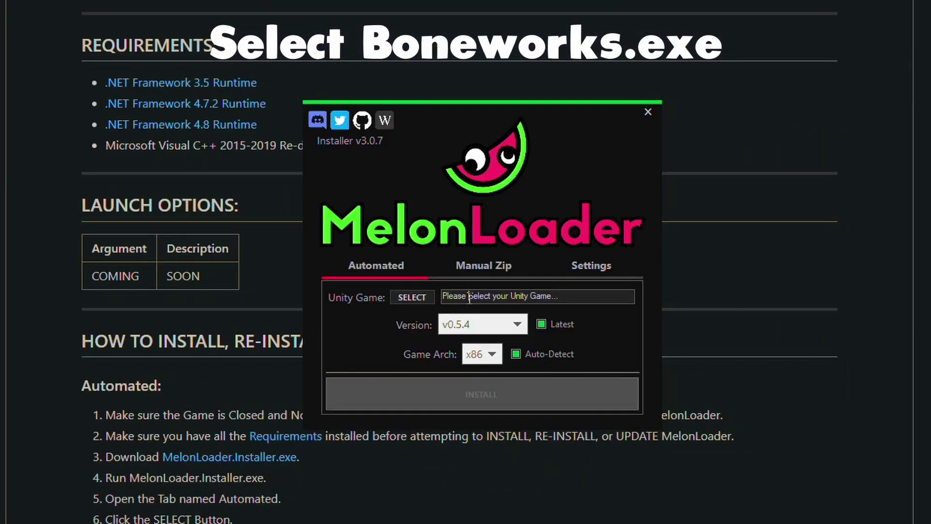
Choose BONEWORKS.exe via the pasted folder path and install MelonLoader v0.5.4 into the game
{"action": "left_click", "coordinate": [411, 297]}
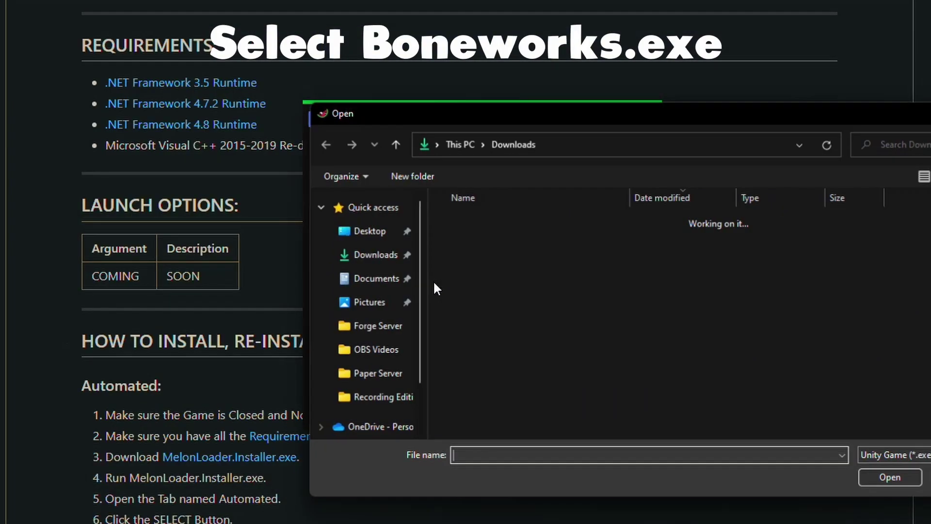
{"action": "left_click", "coordinate": [602, 143]}
{"action": "type", "text": "C:\\Program Files (x86)\\Steam\\steamapps\\common\\BONEWORKS\\BONEWORKS"}
{"action": "key", "text": "Return"}
{"action": "left_click", "coordinate": [518, 317]}
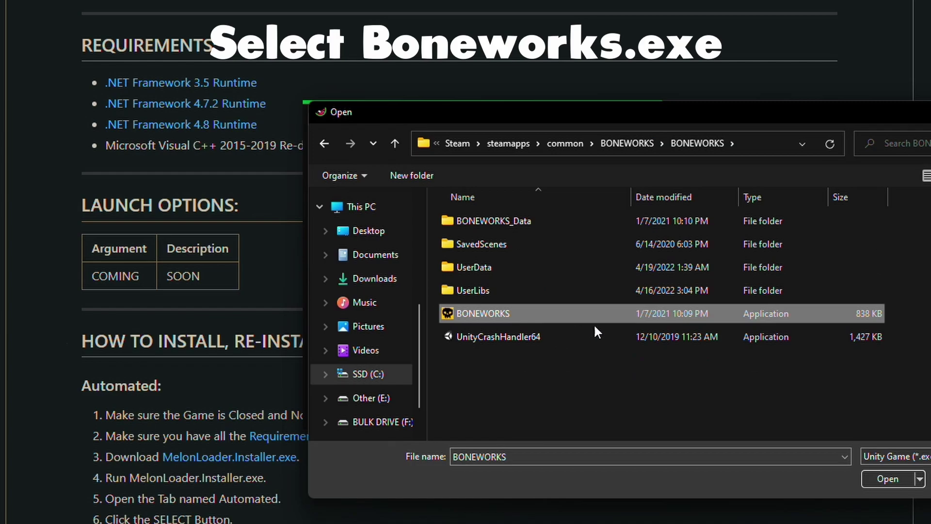
{"action": "left_click", "coordinate": [888, 479]}
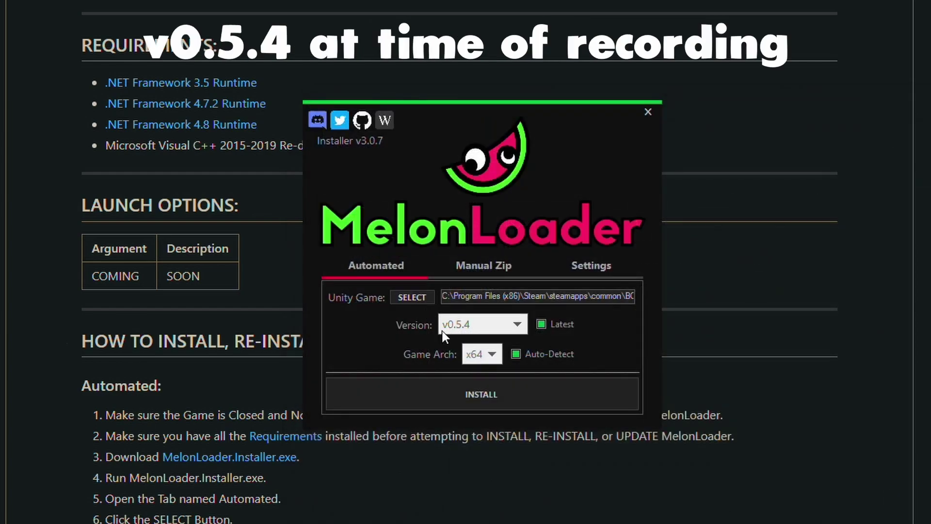
{"action": "left_click", "coordinate": [480, 404]}
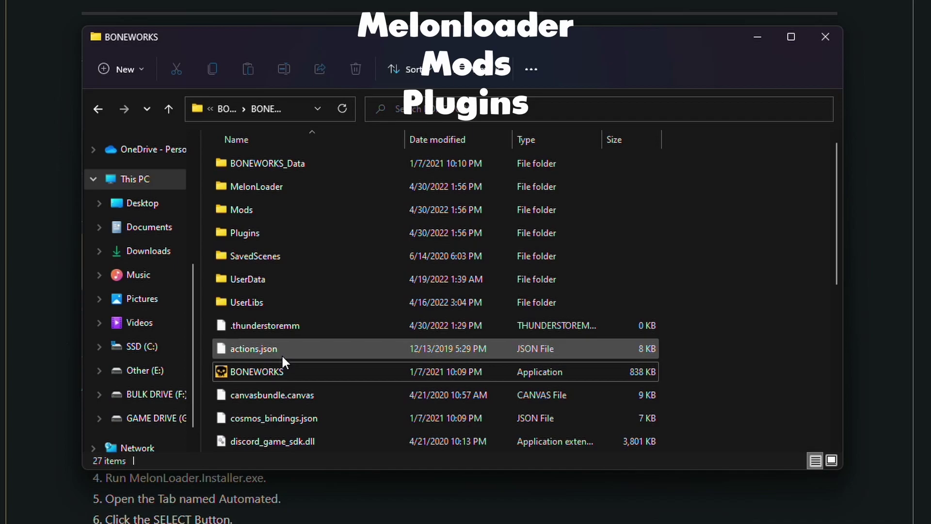
Highlight the new MelonLoader, Mods and Plugins folders in BONEWORKS, then clear the selection
{"action": "left_click_drag", "start_coordinate": [211, 186], "coordinate": [265, 234]}
{"action": "left_click", "coordinate": [205, 215]}
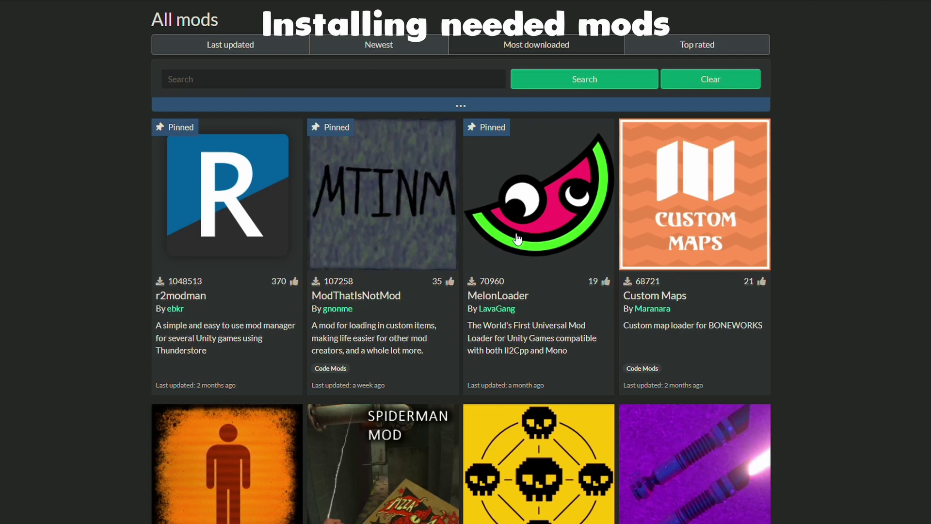
{"action": "scroll", "coordinate": [45, 29], "scroll_direction": "down", "scroll_amount": 1}
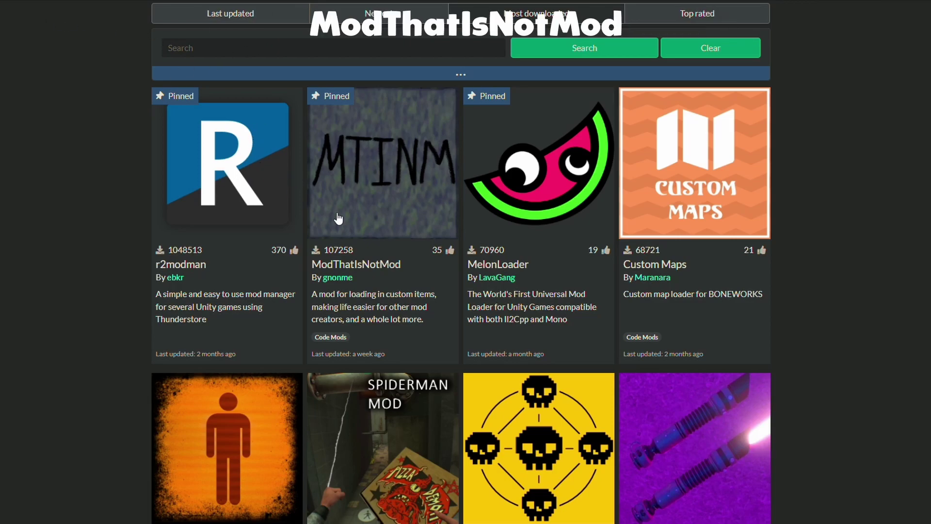
Open ModThatIsNotMod, MelonLoader and Entanglement in new tabs and manually download them as zips
{"action": "right_click", "coordinate": [395, 176]}
{"action": "left_click", "coordinate": [402, 181]}
{"action": "right_click", "coordinate": [556, 197]}
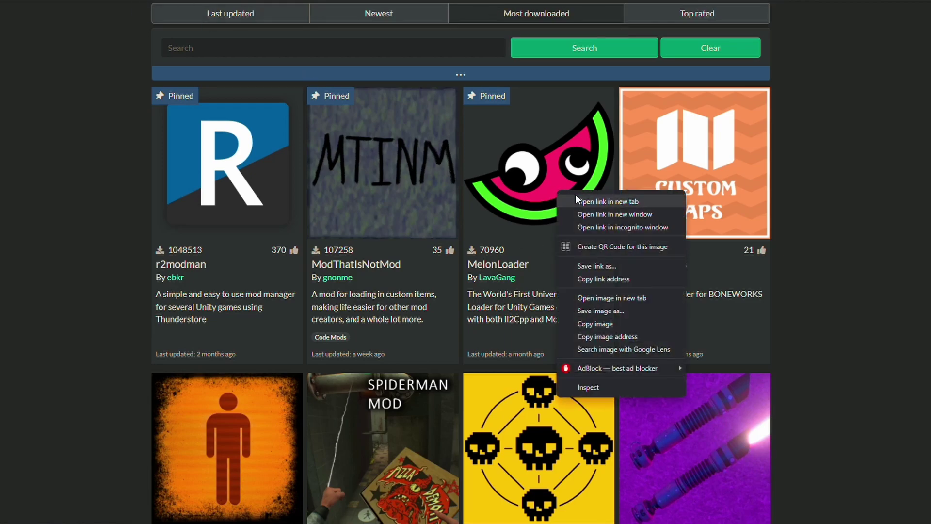
{"action": "left_click", "coordinate": [577, 198]}
{"action": "scroll", "coordinate": [263, 341], "scroll_direction": "down", "scroll_amount": 2}
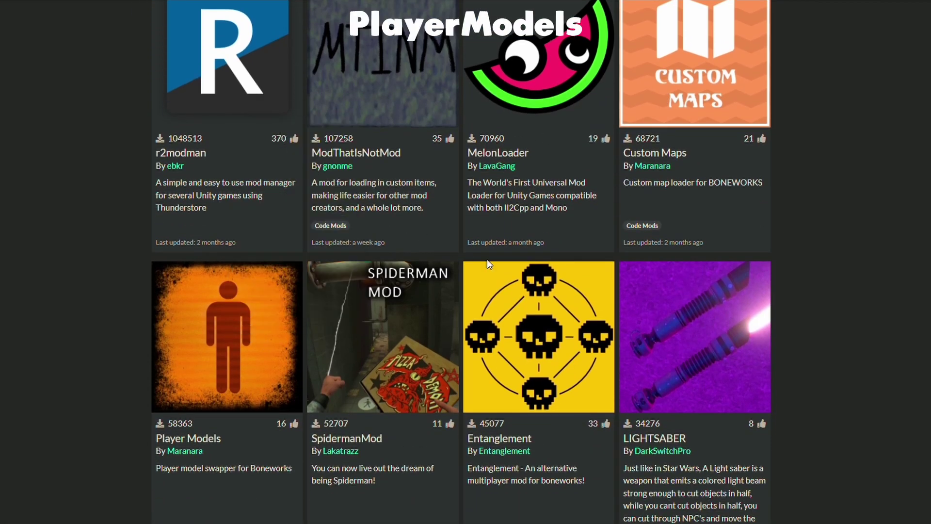
{"action": "right_click", "coordinate": [531, 286]}
{"action": "left_click", "coordinate": [550, 292]}
{"action": "scroll", "coordinate": [505, 261], "scroll_direction": "up", "scroll_amount": 4}
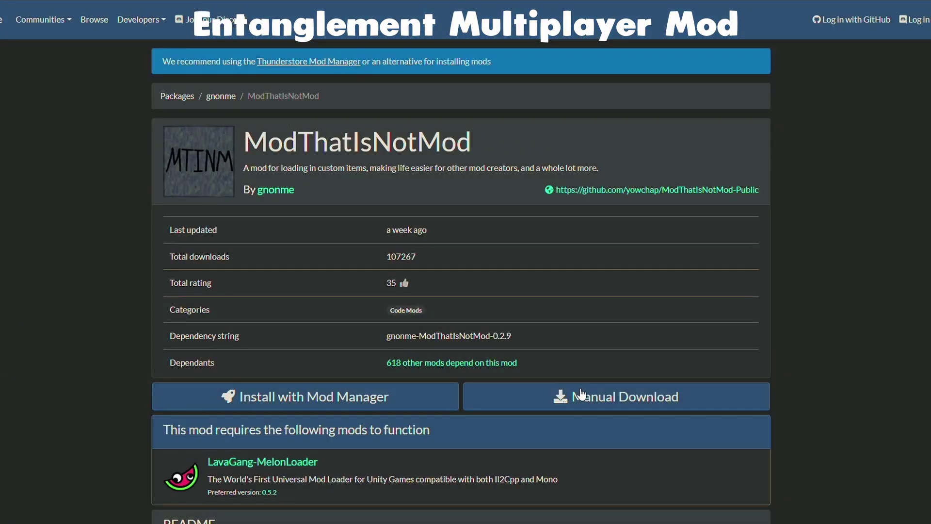
{"action": "left_click", "coordinate": [581, 393]}
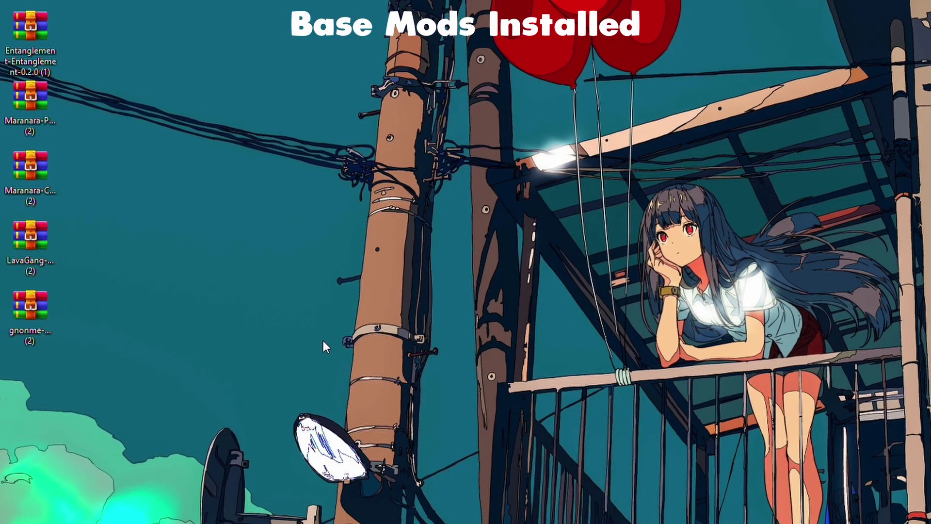
Extract all downloaded mod archives to desktop folders and delete the zip files
{"action": "left_click_drag", "start_coordinate": [125, 374], "coordinate": [32, 43]}
{"action": "right_click", "coordinate": [30, 36]}
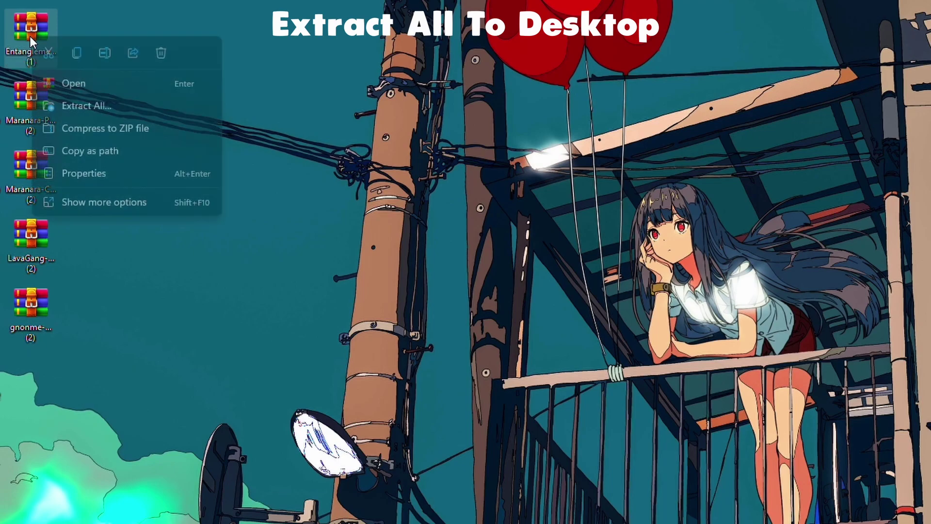
{"action": "left_click", "coordinate": [113, 105]}
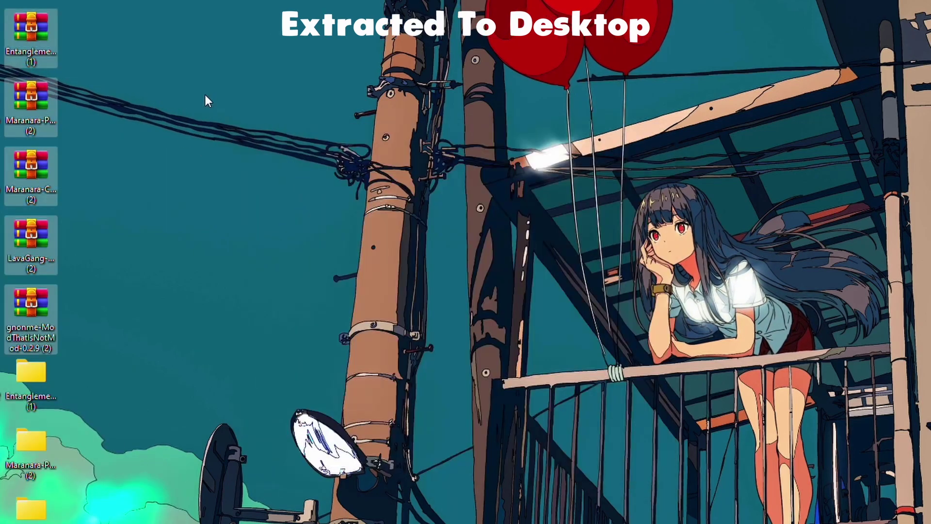
{"action": "right_click", "coordinate": [42, 45]}
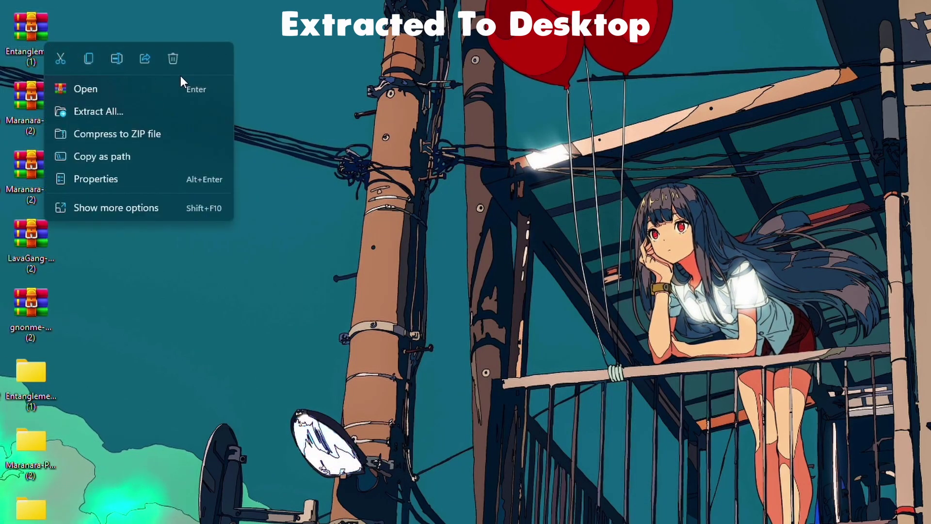
{"action": "left_click", "coordinate": [172, 65]}
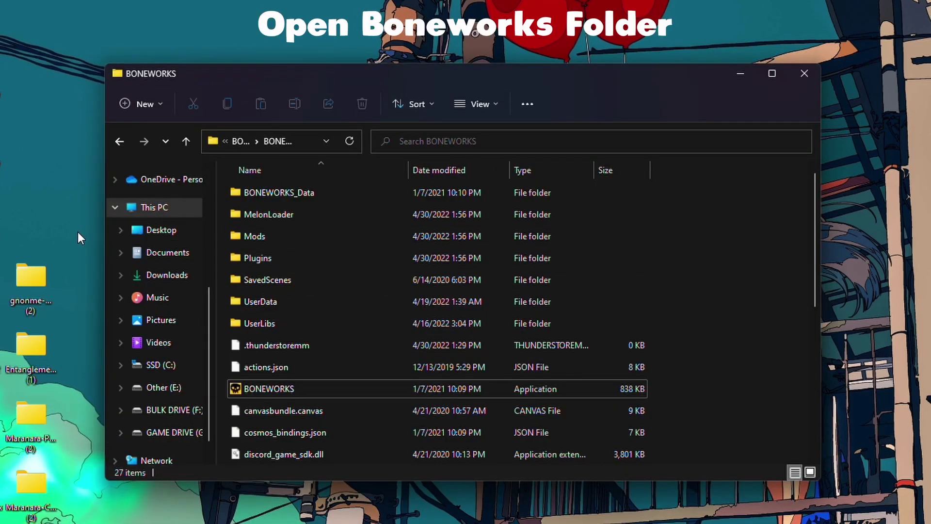
Move ModThatIsNotMod's Mods/Plugins, Entanglement.dll and Custom Maps' Mods into BONEWORKS, then minimise the window
{"action": "double_click", "coordinate": [39, 288]}
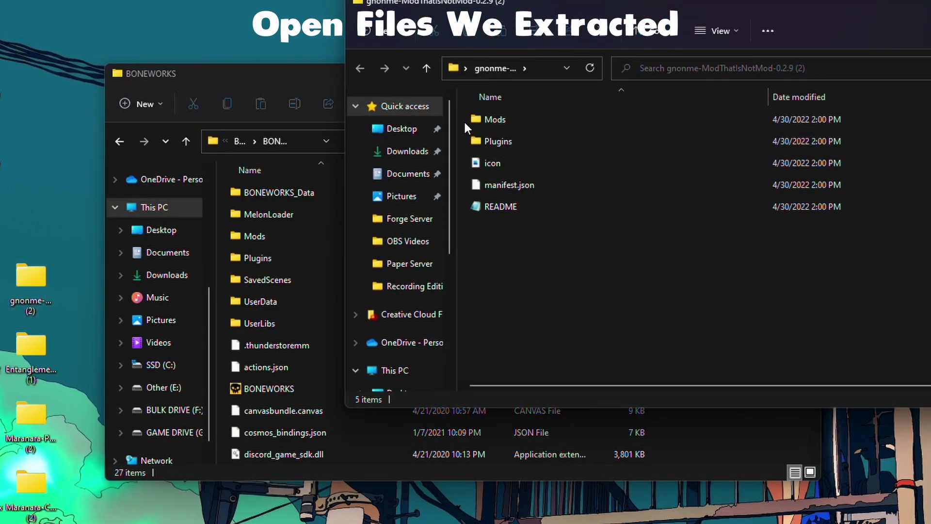
{"action": "mouse_move", "coordinate": [463, 120]}
{"action": "left_mouse_down"}
{"action": "mouse_move", "coordinate": [488, 143]}
{"action": "mouse_move", "coordinate": [217, 228]}
{"action": "left_mouse_up"}
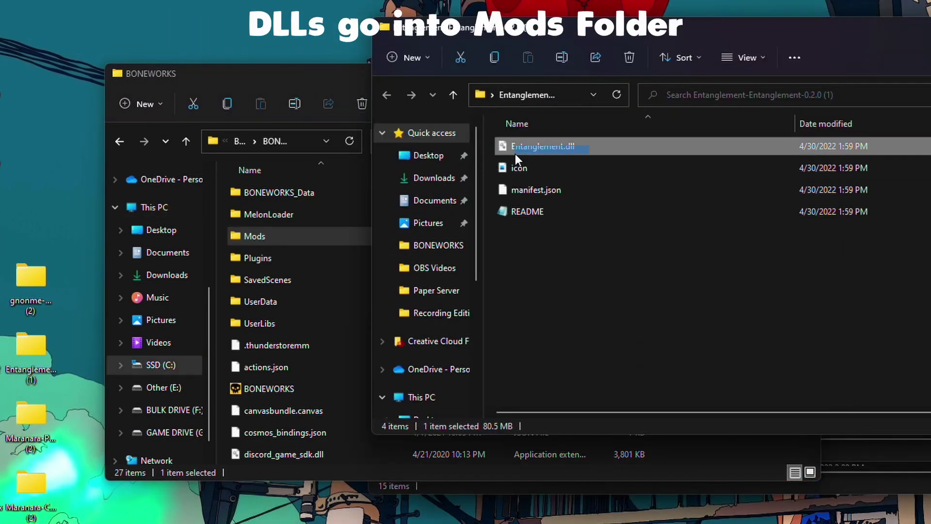
{"action": "left_click_drag", "start_coordinate": [515, 154], "coordinate": [303, 233]}
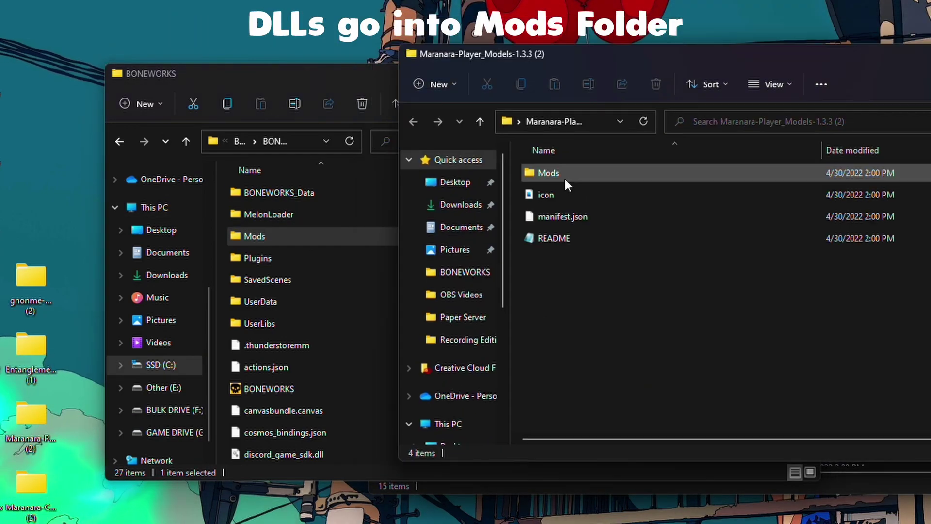
{"action": "mouse_move", "coordinate": [565, 176]}
{"action": "left_mouse_down"}
{"action": "mouse_move", "coordinate": [219, 239]}
{"action": "mouse_move", "coordinate": [231, 234]}
{"action": "left_mouse_up"}
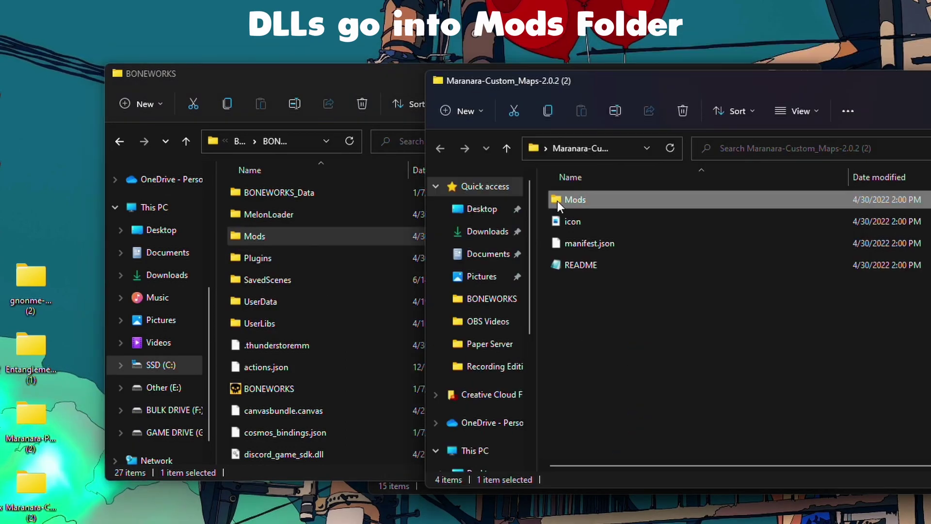
{"action": "left_click_drag", "start_coordinate": [557, 202], "coordinate": [217, 227]}
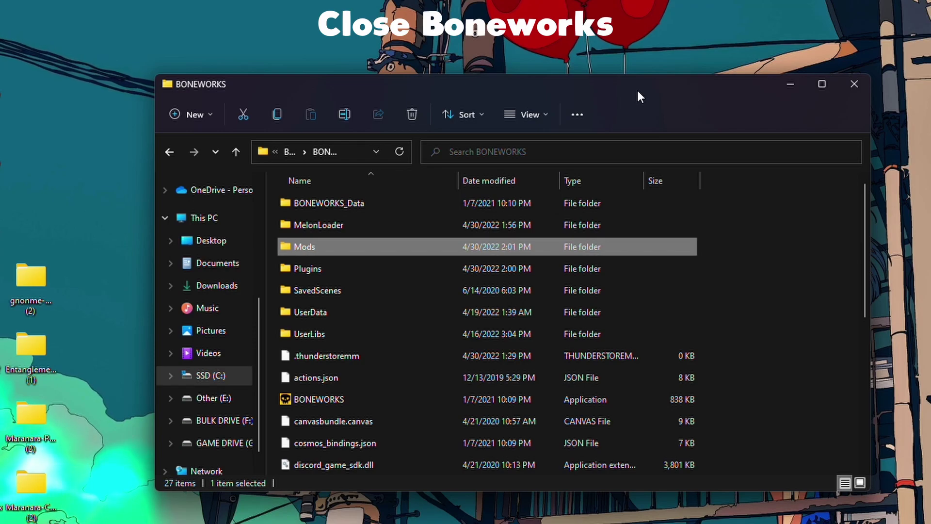
{"action": "left_click", "coordinate": [789, 85]}
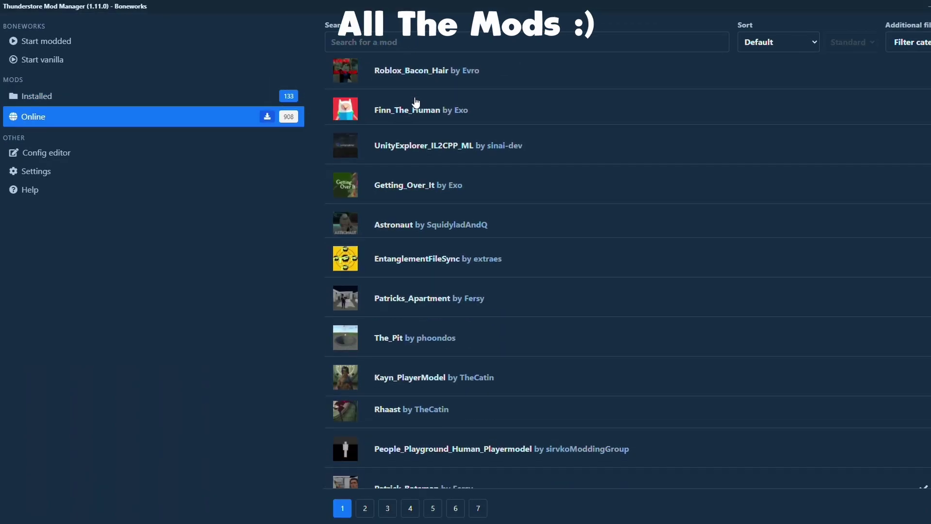
{"action": "scroll", "coordinate": [415, 97], "scroll_direction": "down", "scroll_amount": 5}
{"action": "scroll", "coordinate": [422, 112], "scroll_direction": "down", "scroll_amount": 5}
{"action": "scroll", "coordinate": [424, 117], "scroll_direction": "down", "scroll_amount": 4}
Browse online mods with Default sort, then in Installed mods disable Bo_Staff
{"action": "left_click", "coordinate": [768, 44]}
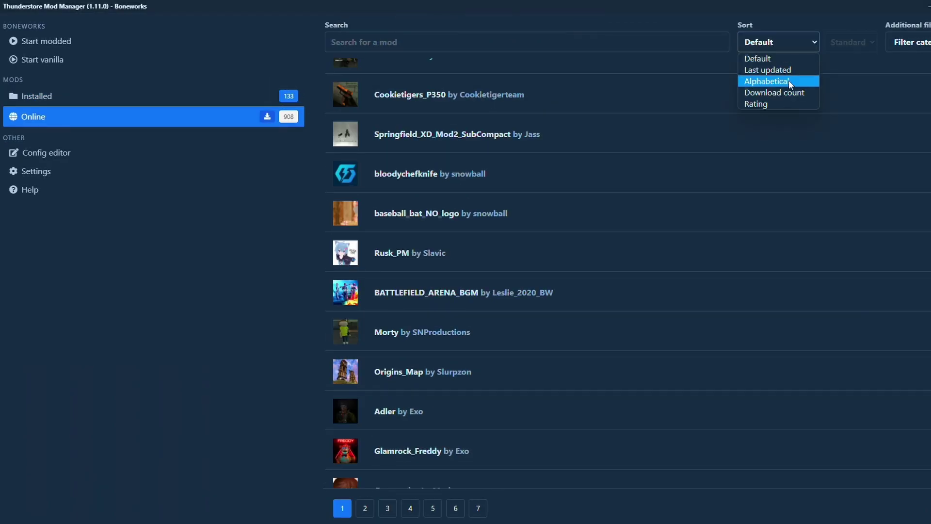
{"action": "left_click", "coordinate": [480, 135]}
{"action": "left_click", "coordinate": [448, 126]}
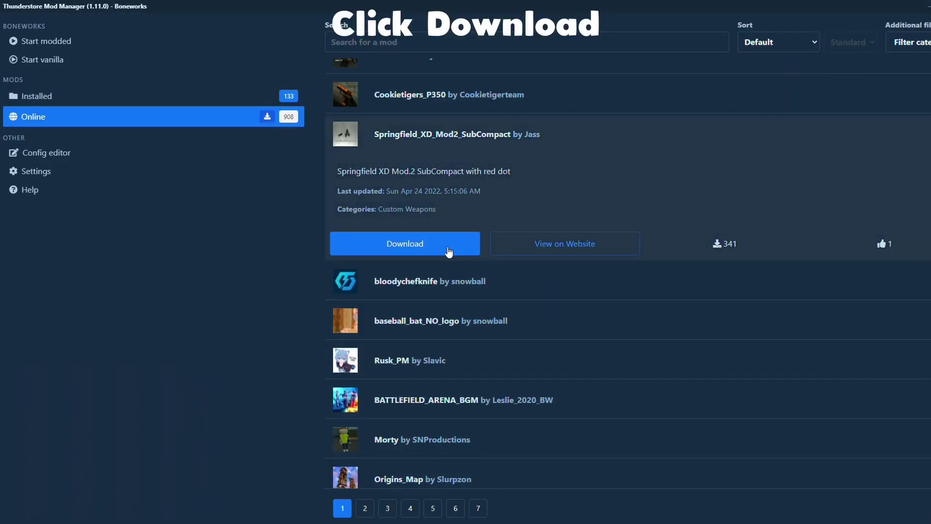
{"action": "left_click", "coordinate": [426, 149]}
{"action": "left_click", "coordinate": [233, 98]}
{"action": "scroll", "coordinate": [441, 218], "scroll_direction": "down", "scroll_amount": 2}
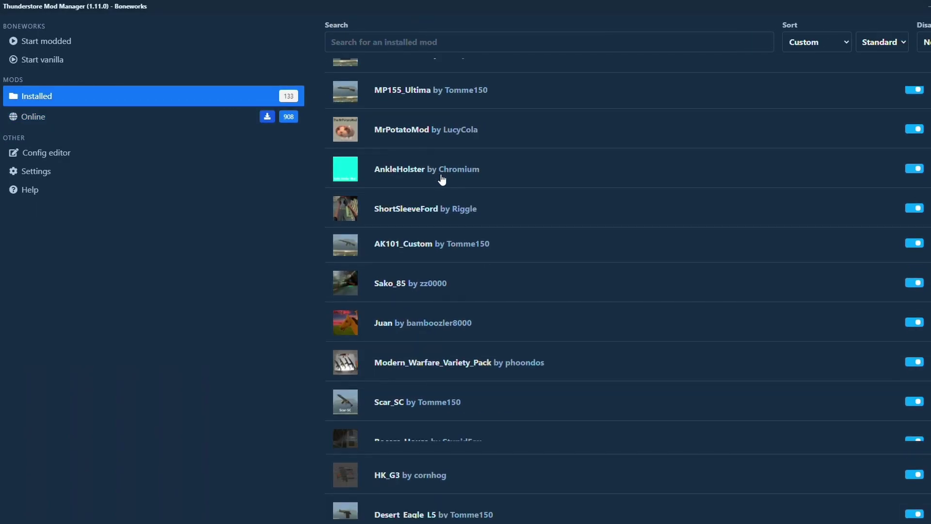
{"action": "scroll", "coordinate": [444, 180], "scroll_direction": "down", "scroll_amount": 10}
{"action": "scroll", "coordinate": [444, 179], "scroll_direction": "down", "scroll_amount": 5}
{"action": "scroll", "coordinate": [444, 181], "scroll_direction": "down", "scroll_amount": 5}
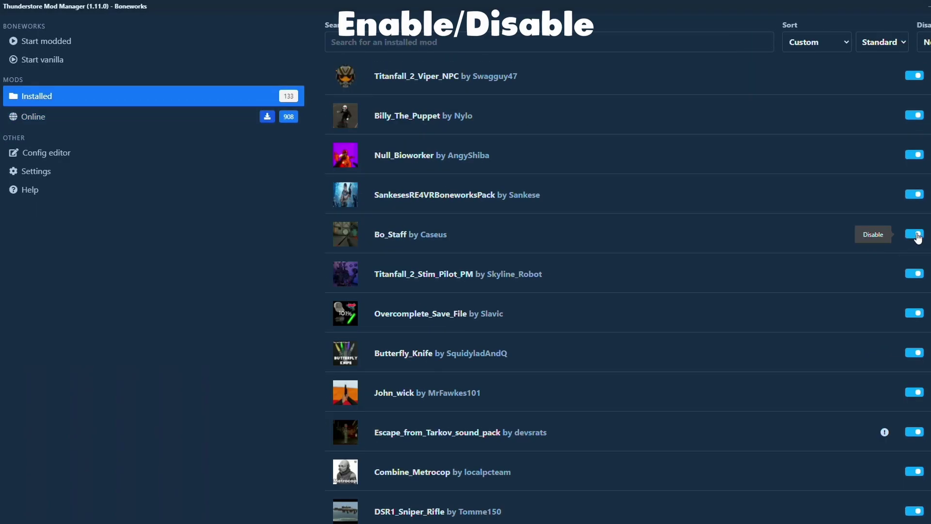
{"action": "left_click", "coordinate": [914, 235]}
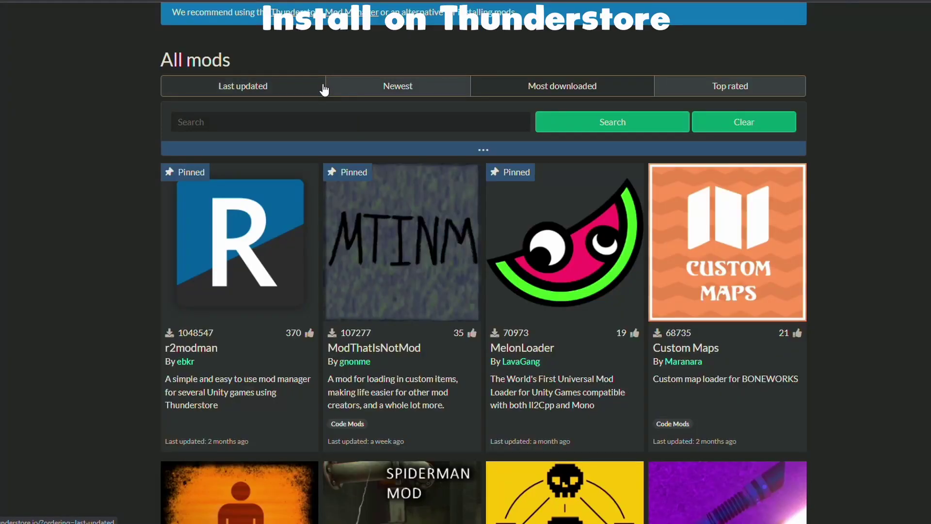
{"action": "scroll", "coordinate": [334, 103], "scroll_direction": "down", "scroll_amount": 1}
{"action": "scroll", "coordinate": [518, 168], "scroll_direction": "down", "scroll_amount": 1}
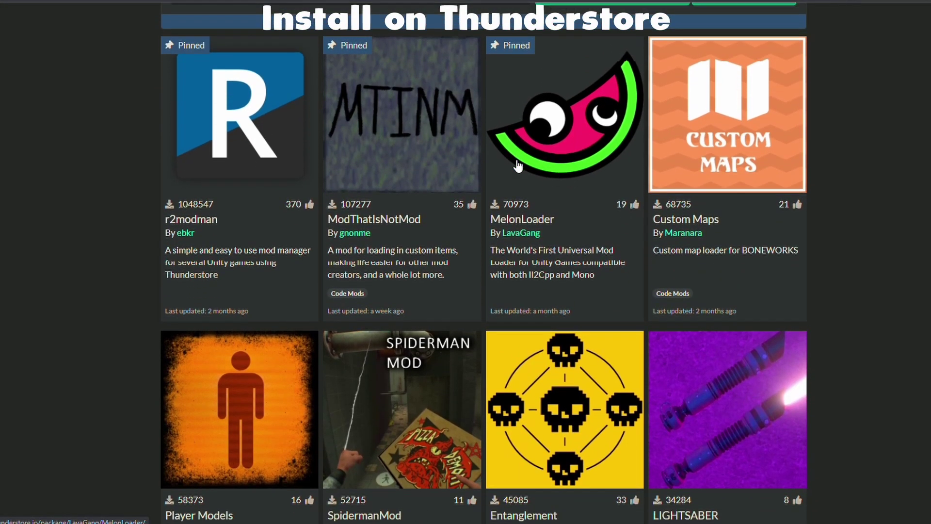
{"action": "scroll", "coordinate": [518, 169], "scroll_direction": "down", "scroll_amount": 6}
Open the CombatPlus mod page with its MelonLoader and ModThatIsNotMod dependencies
{"action": "left_click", "coordinate": [577, 290]}
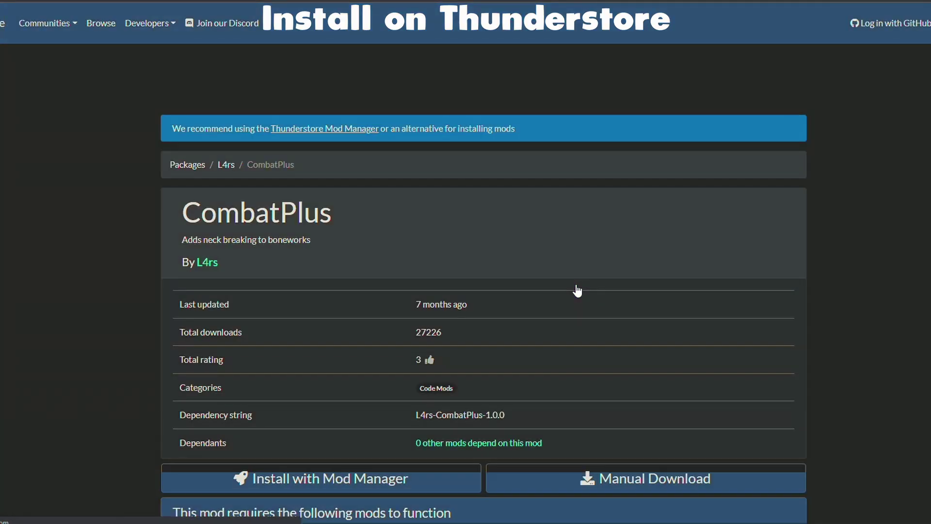
{"action": "scroll", "coordinate": [567, 282], "scroll_direction": "down", "scroll_amount": 2}
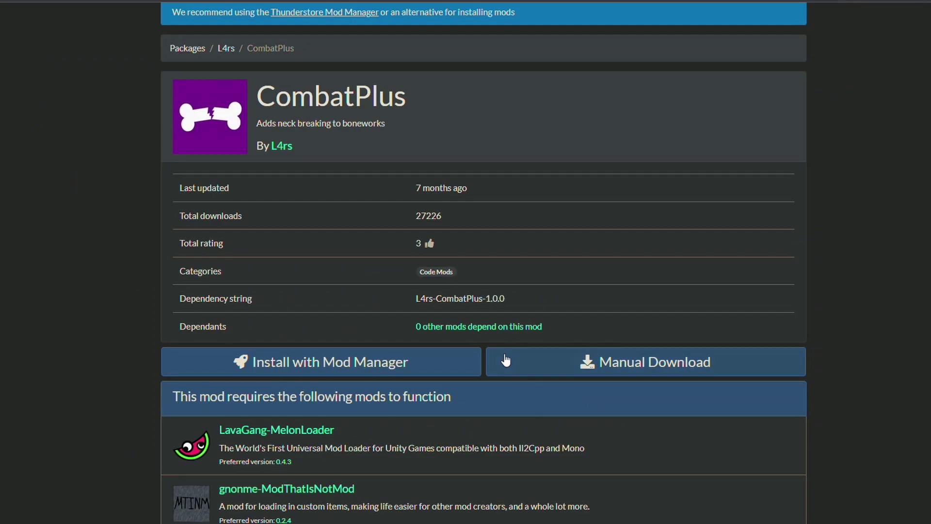
{"action": "scroll", "coordinate": [505, 360], "scroll_direction": "down", "scroll_amount": 2}
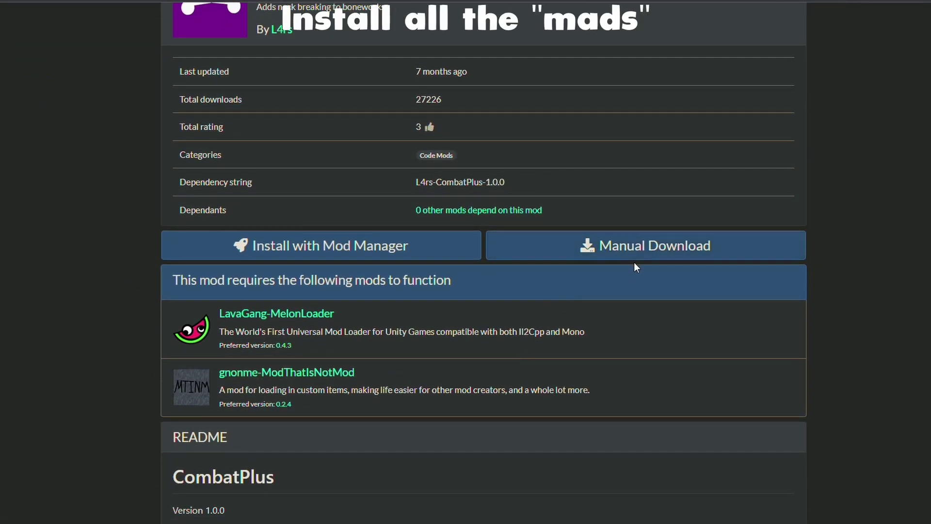
{"action": "scroll", "coordinate": [614, 276], "scroll_direction": "down", "scroll_amount": 1}
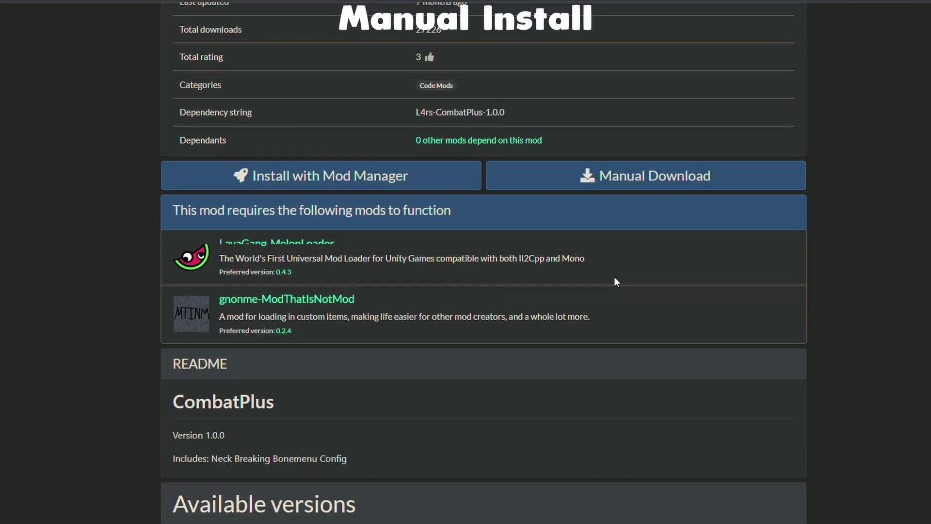
{"action": "scroll", "coordinate": [614, 276], "scroll_direction": "down", "scroll_amount": 2}
{"action": "scroll", "coordinate": [614, 276], "scroll_direction": "up", "scroll_amount": 2}
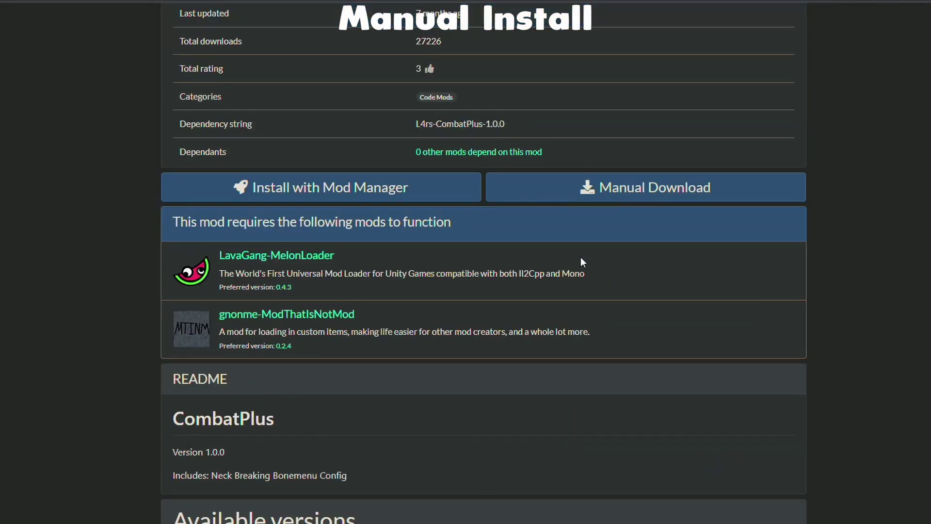